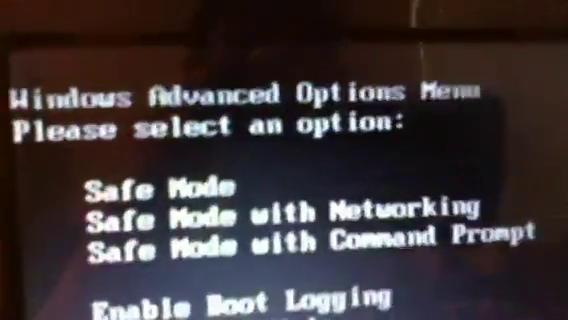
# Step: Move the selection up to Safe Mode in the Windows XP startup options list
pyautogui.press('Up')
pyautogui.press('Up')
pyautogui.press('Up')
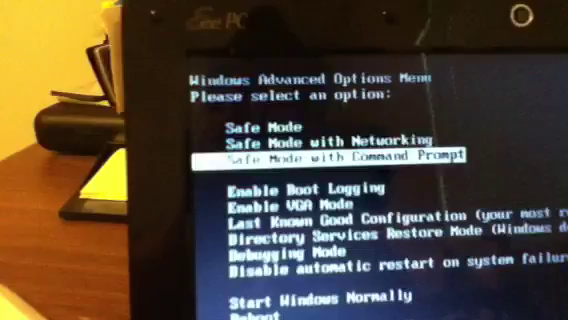